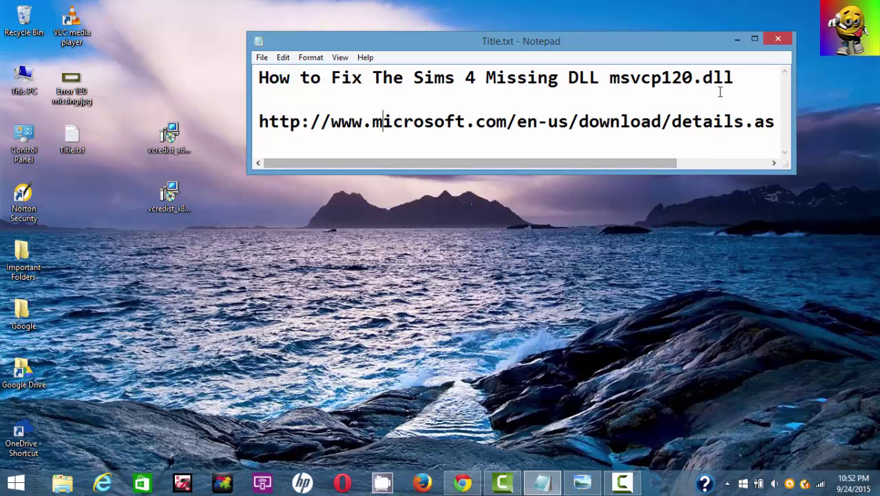
Read the note's title about The Sims 4 missing msvcp120.dll and the Microsoft download link below it.
{"action": "left_click_drag", "start_coordinate": [735, 77], "coordinate": [390, 64]}
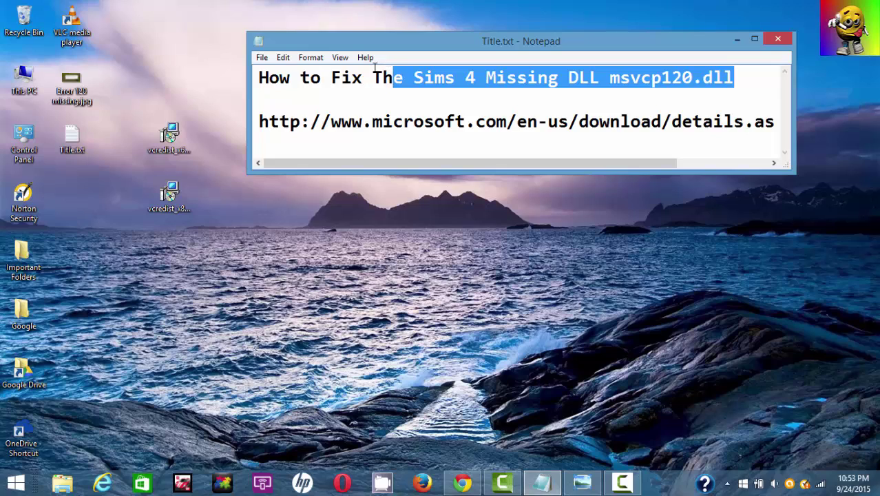
{"action": "left_click_drag", "start_coordinate": [374, 65], "coordinate": [317, 73]}
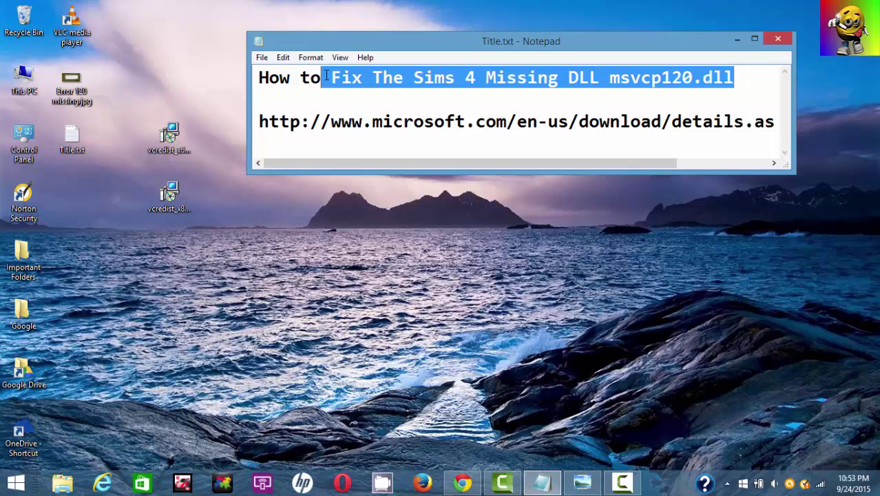
{"action": "left_click_drag", "start_coordinate": [327, 76], "coordinate": [337, 78]}
{"action": "left_click", "coordinate": [548, 81]}
{"action": "left_click_drag", "start_coordinate": [498, 77], "coordinate": [730, 87]}
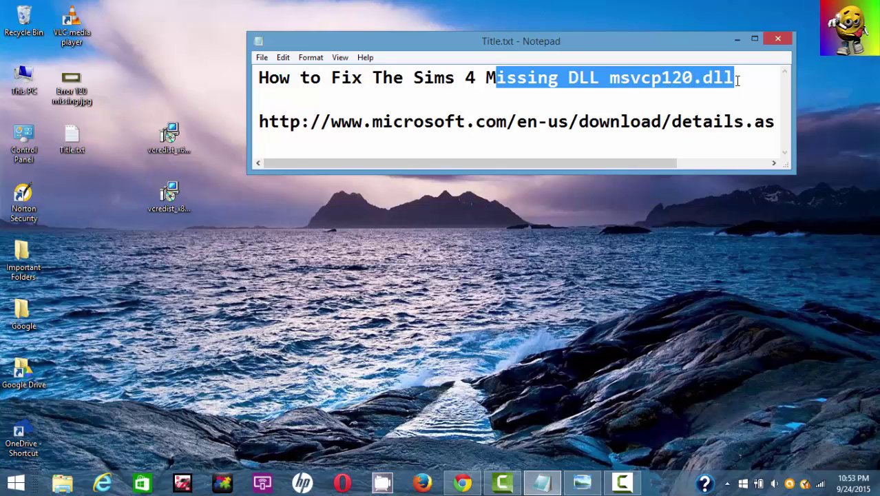
{"action": "left_click", "coordinate": [449, 127]}
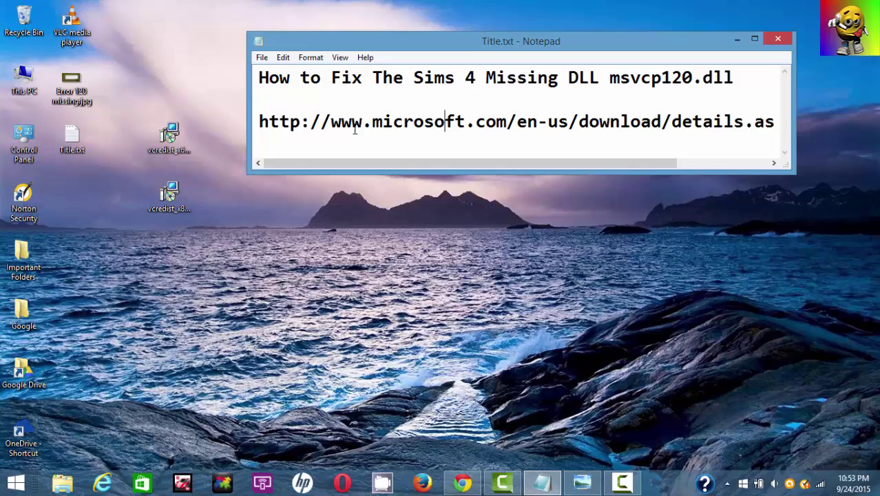
{"action": "left_click_drag", "start_coordinate": [258, 122], "coordinate": [235, 110]}
{"action": "left_click", "coordinate": [584, 480]}
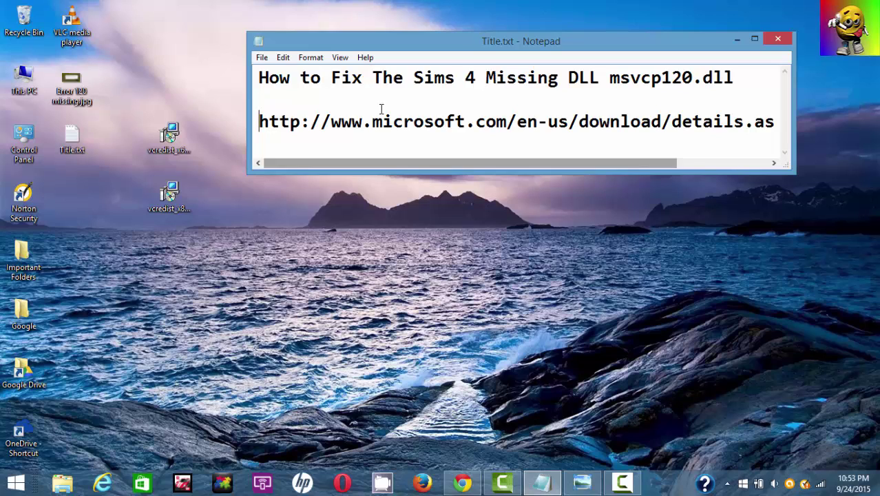
Select the note's Microsoft download link and switch to Chrome's Visual C++ Redistributable Packages for Visual Studio 2013 page.
{"action": "left_click_drag", "start_coordinate": [258, 122], "coordinate": [684, 180]}
{"action": "left_click", "coordinate": [459, 483]}
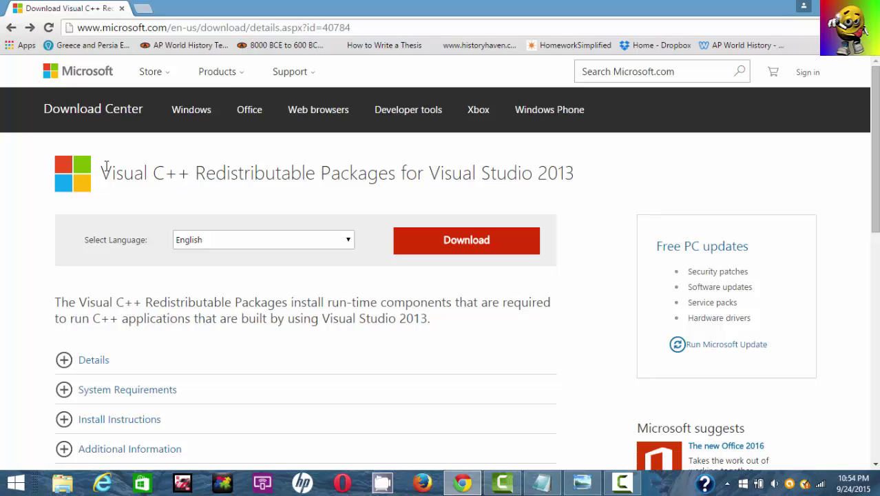
{"action": "left_click_drag", "start_coordinate": [128, 171], "coordinate": [581, 191]}
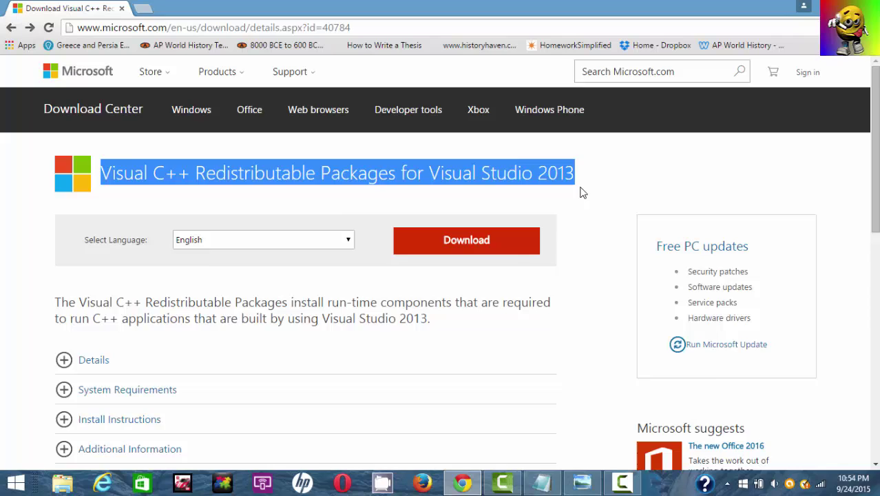
{"action": "left_click", "coordinate": [42, 281]}
Check the version and file list in the download page's Details section, and collapse it again.
{"action": "scroll", "coordinate": [42, 281], "scroll_direction": "down", "scroll_amount": 1}
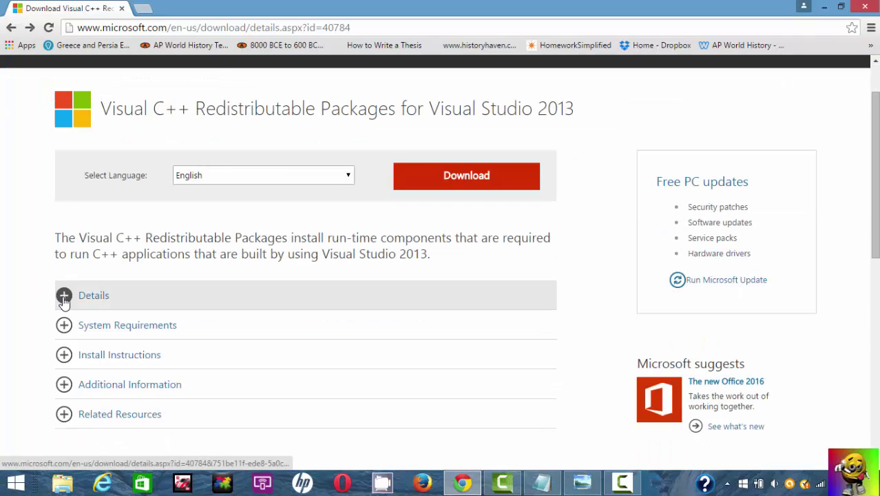
{"action": "left_click", "coordinate": [63, 295]}
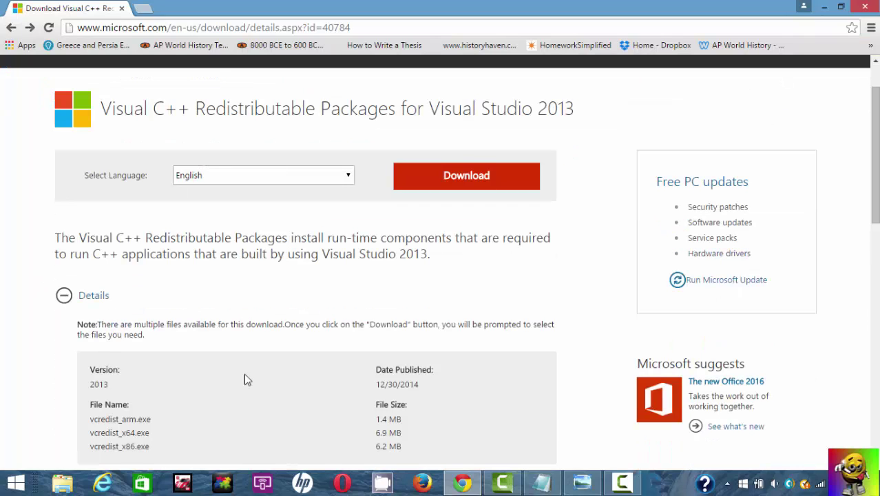
{"action": "left_click", "coordinate": [63, 295]}
Expand the System Requirements and Install Instructions sections and review the supported operating systems and hardware requirements.
{"action": "scroll", "coordinate": [71, 275], "scroll_direction": "down", "scroll_amount": 1}
{"action": "left_click", "coordinate": [71, 265]}
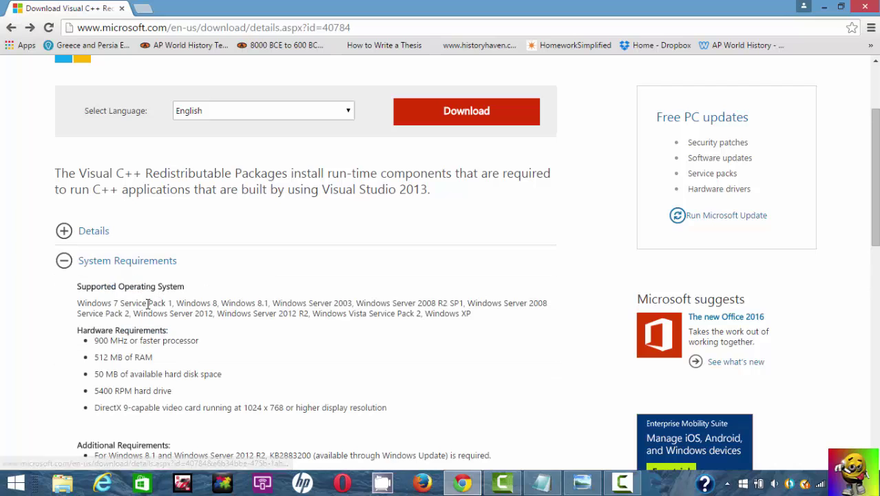
{"action": "left_click_drag", "start_coordinate": [78, 304], "coordinate": [115, 297]}
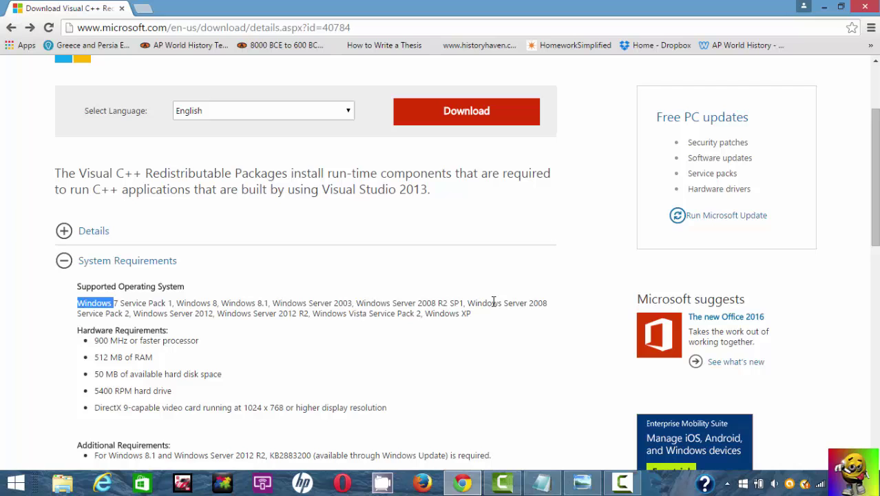
{"action": "scroll", "coordinate": [486, 302], "scroll_direction": "down", "scroll_amount": 1}
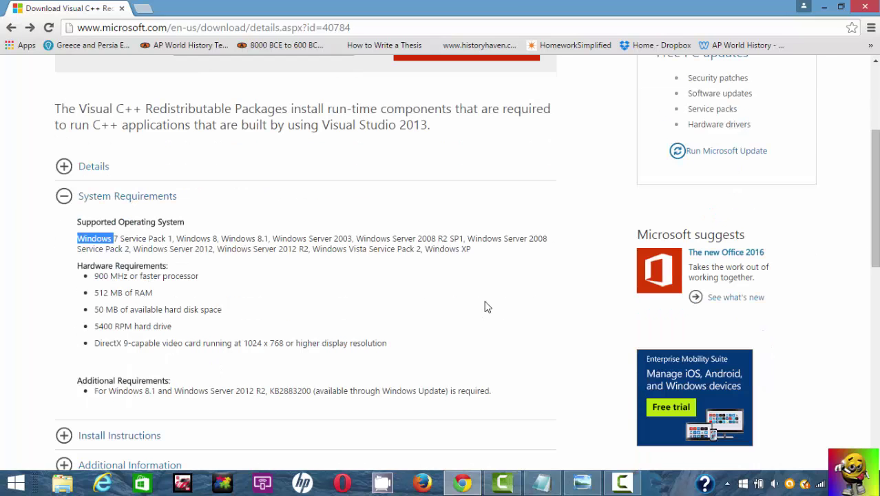
{"action": "left_click", "coordinate": [91, 274]}
{"action": "left_click_drag", "start_coordinate": [92, 274], "coordinate": [94, 308]}
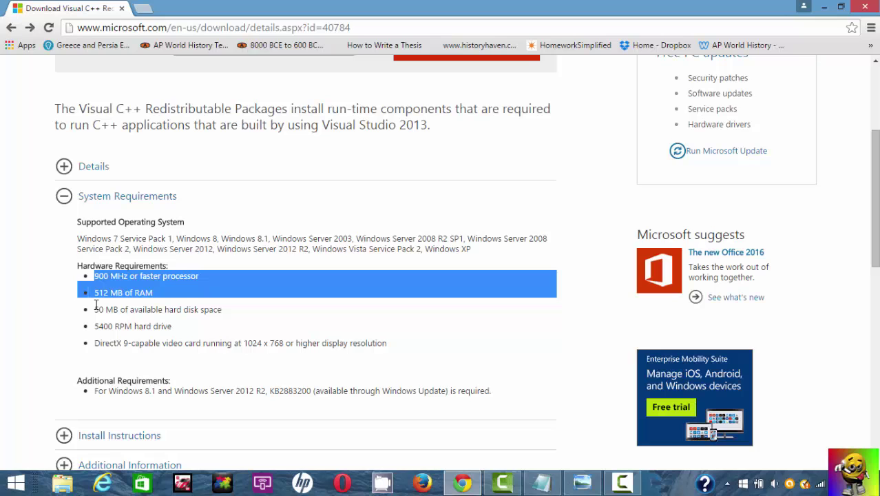
{"action": "left_click", "coordinate": [96, 305]}
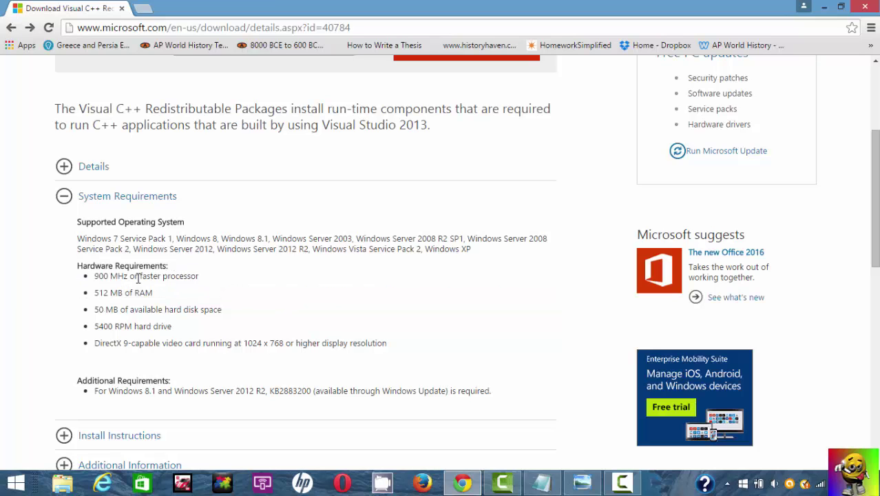
{"action": "scroll", "coordinate": [184, 355], "scroll_direction": "down", "scroll_amount": 2}
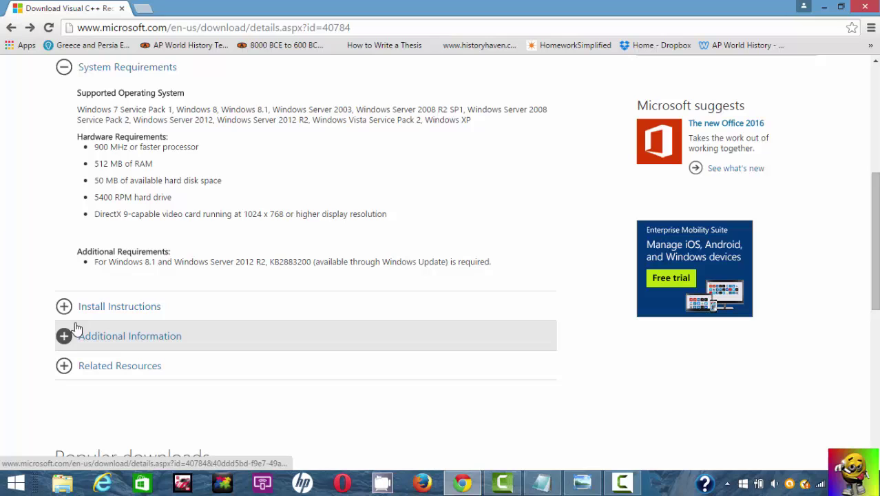
{"action": "left_click", "coordinate": [96, 304]}
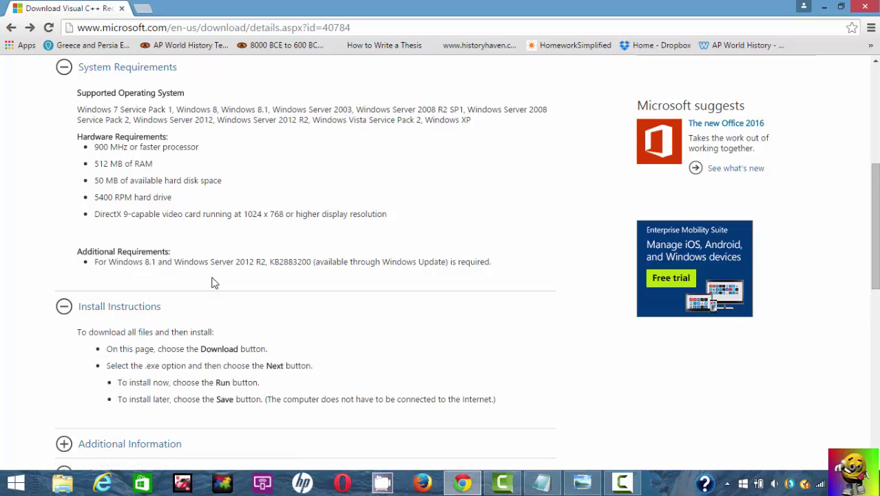
Download the English vcredist_x64.exe and vcredist_x86.exe packages, leaving out vcredist_arm.exe.
{"action": "scroll", "coordinate": [212, 279], "scroll_direction": "up", "scroll_amount": 5}
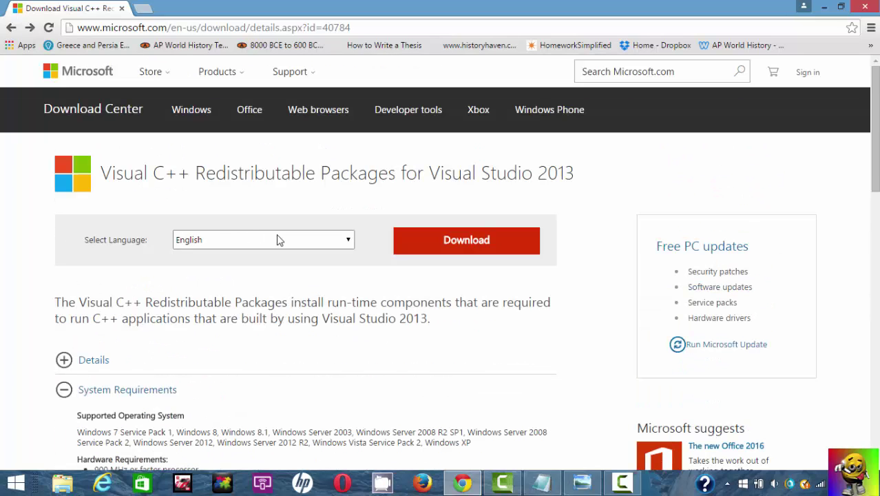
{"action": "left_click", "coordinate": [327, 241]}
{"action": "left_click", "coordinate": [272, 278]}
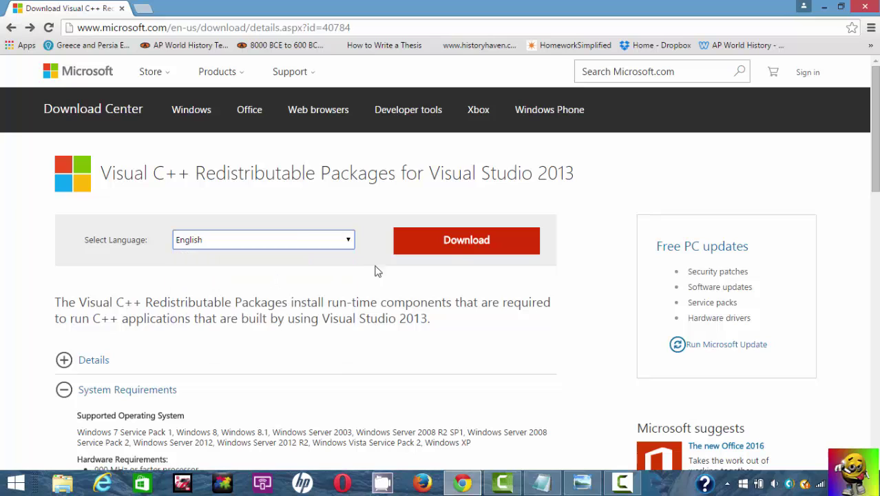
{"action": "left_click", "coordinate": [466, 251]}
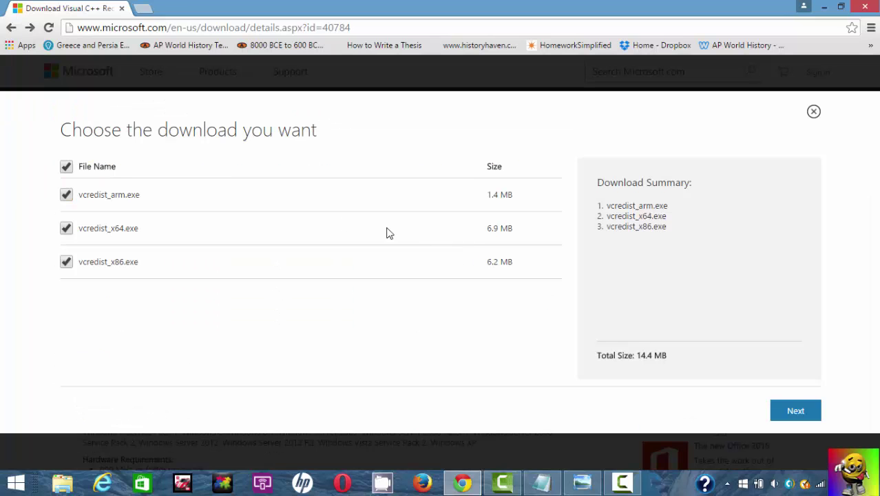
{"action": "left_click", "coordinate": [66, 197]}
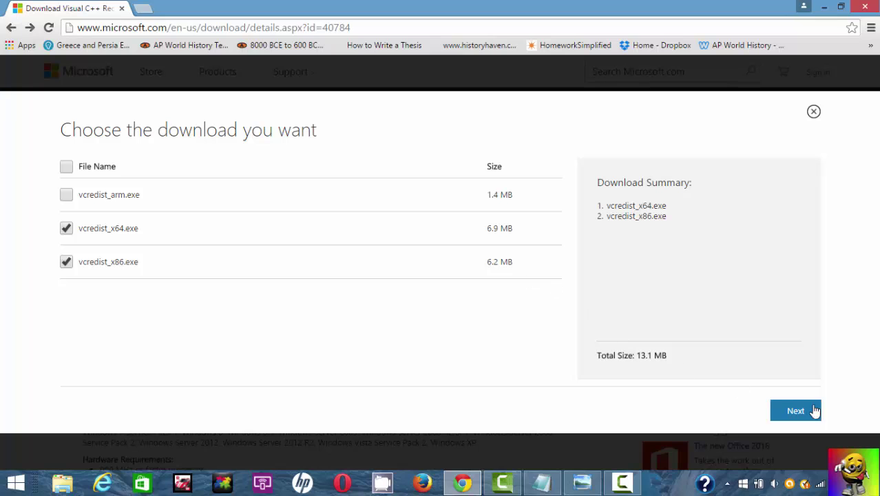
{"action": "left_click", "coordinate": [780, 413]}
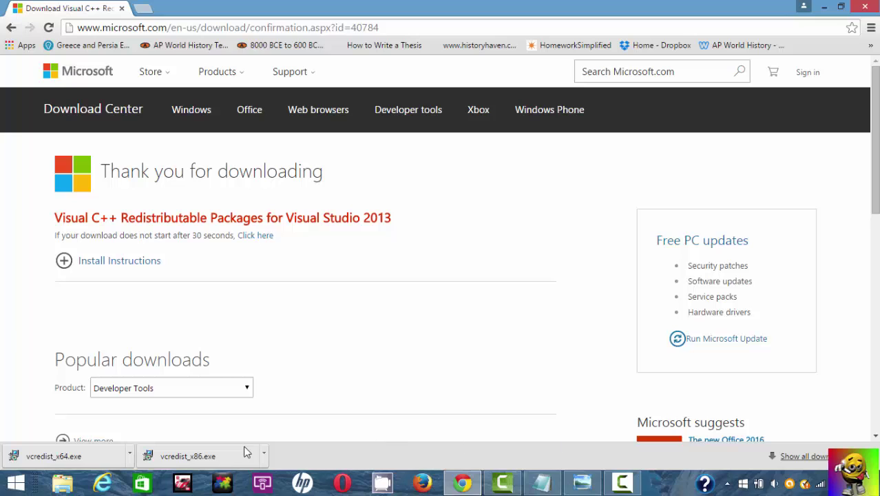
Return from the browser to the desktop and move both vcredist installers together to a clear area.
{"action": "left_click", "coordinate": [264, 456]}
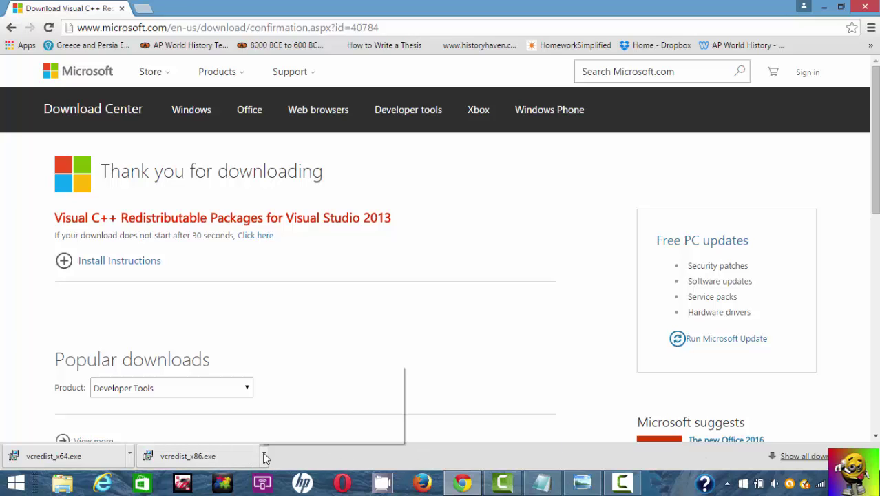
{"action": "left_click", "coordinate": [296, 431]}
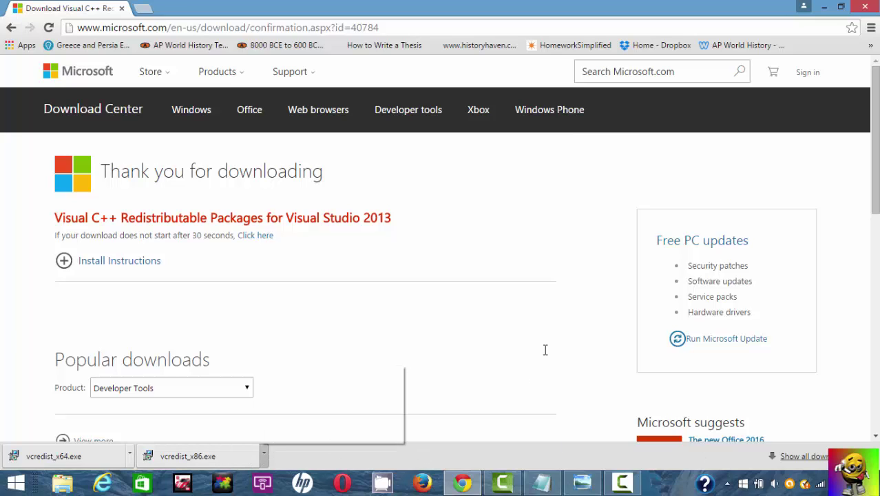
{"action": "left_click", "coordinate": [821, 7]}
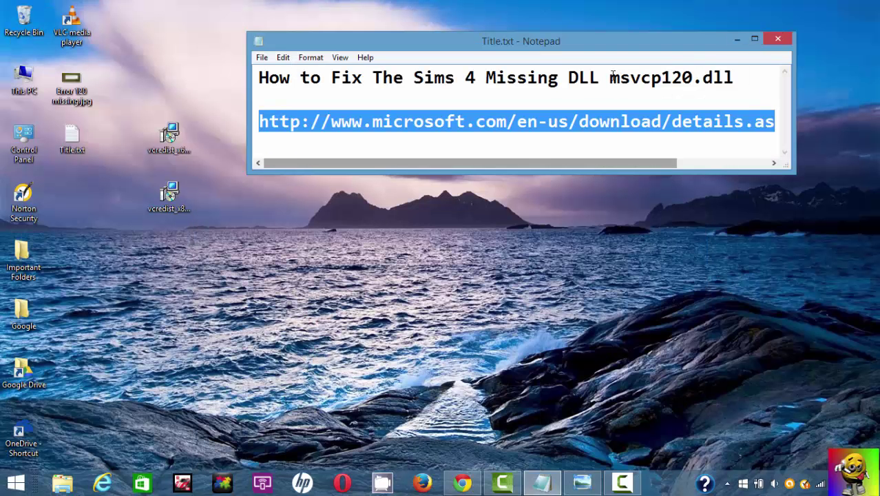
{"action": "left_click_drag", "start_coordinate": [237, 251], "coordinate": [144, 113]}
{"action": "left_click_drag", "start_coordinate": [160, 146], "coordinate": [417, 95]}
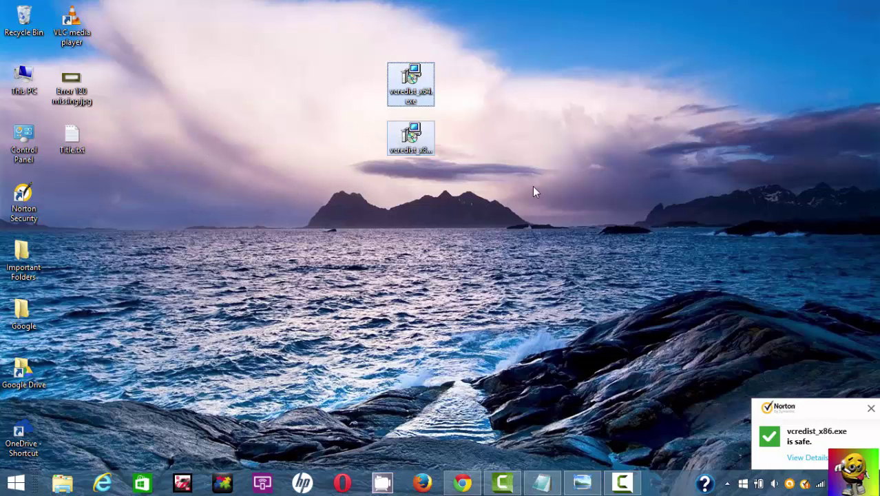
Install the Microsoft Visual C++ 2013 Redistributable (x64) from vcredist_x64.exe, agreeing to the license terms, and close the finished setup.
{"action": "left_click", "coordinate": [411, 79]}
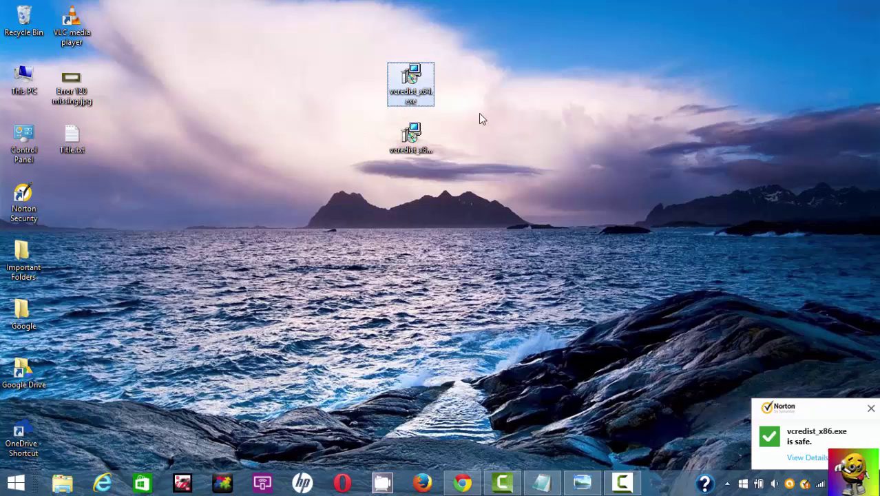
{"action": "mouse_move", "coordinate": [410, 80]}
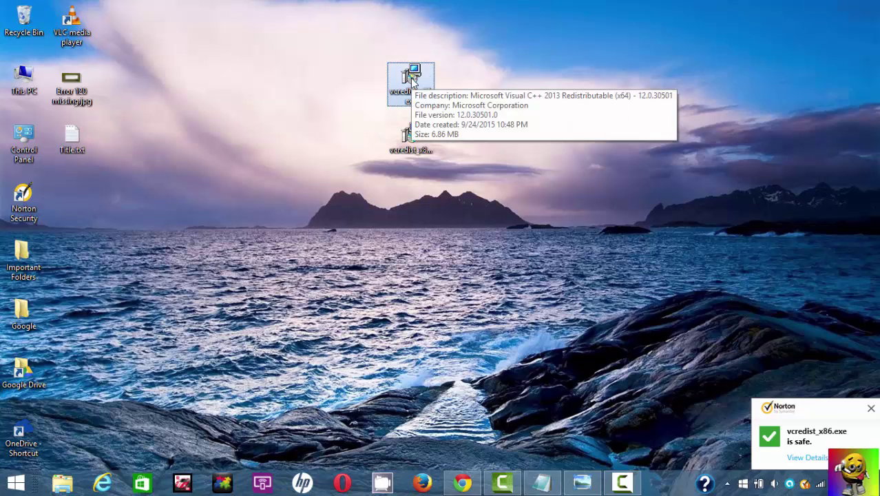
{"action": "double_click", "coordinate": [411, 79]}
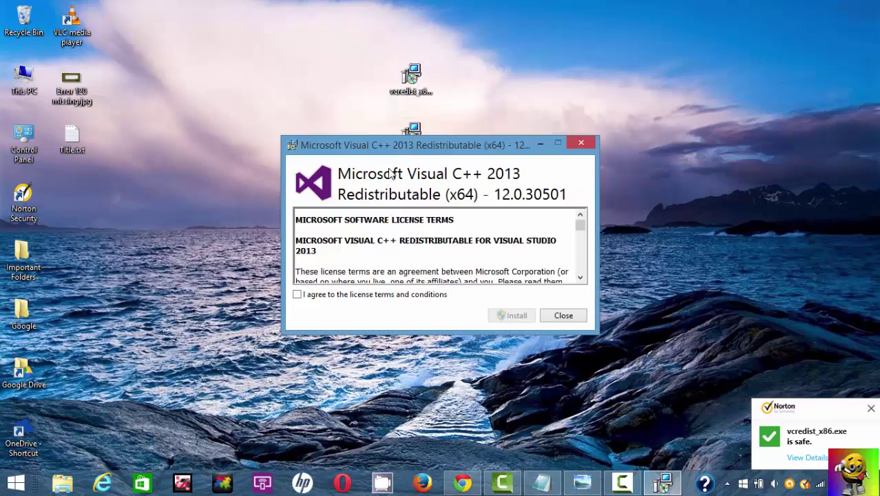
{"action": "left_click", "coordinate": [298, 294]}
{"action": "left_click", "coordinate": [507, 315]}
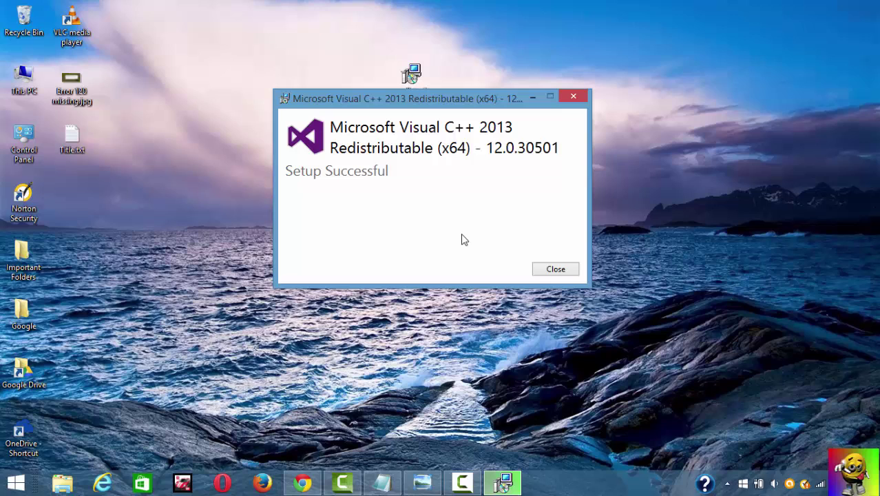
{"action": "left_click", "coordinate": [554, 269]}
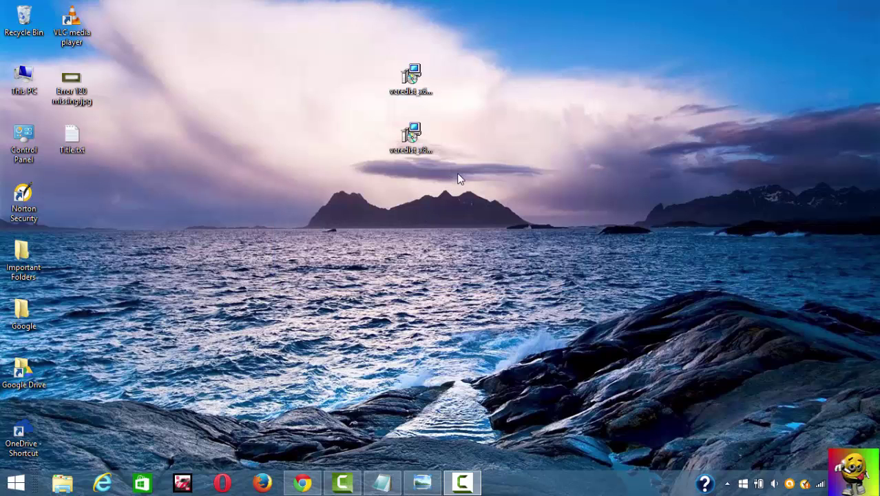
Move the vcredist_x64.exe installer next to the VLC media player shortcut on the desktop.
{"action": "left_click_drag", "start_coordinate": [440, 83], "coordinate": [361, 60]}
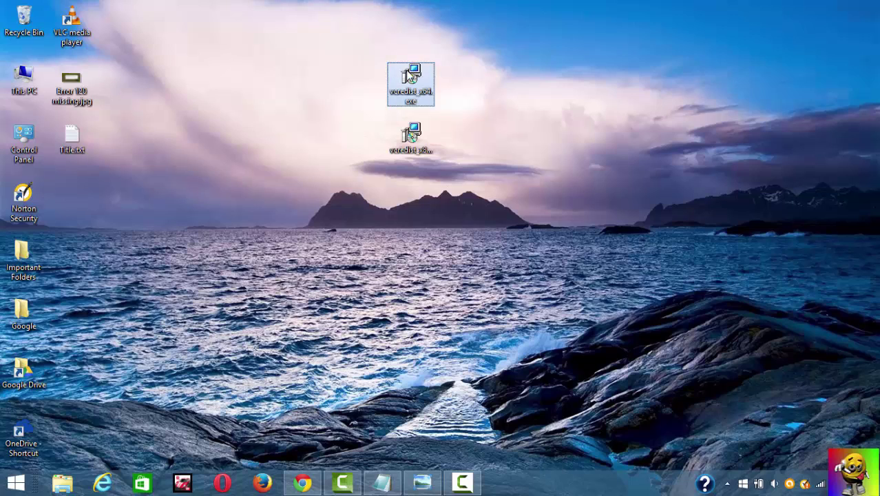
{"action": "left_click_drag", "start_coordinate": [409, 76], "coordinate": [120, 17]}
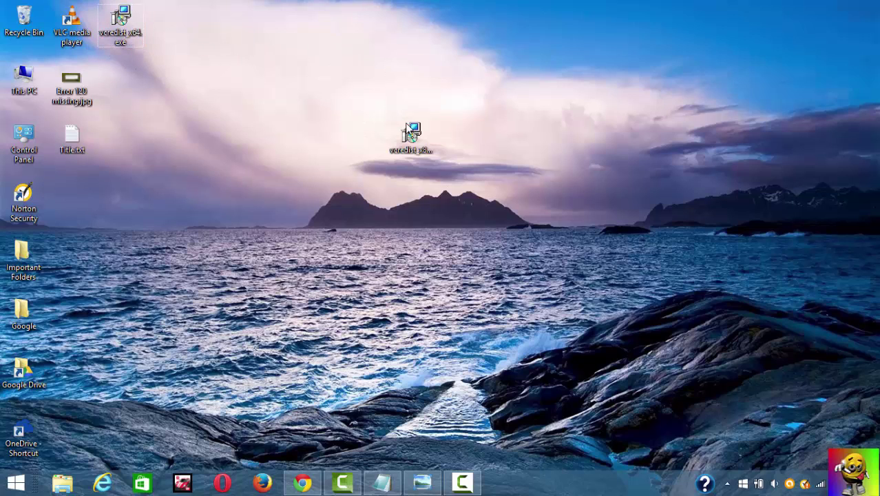
Install the Microsoft Visual C++ 2013 Redistributable (x86) from the vcredist_x86.exe installer, agreeing to the license terms, and close the finished setup.
{"action": "mouse_move", "coordinate": [409, 137]}
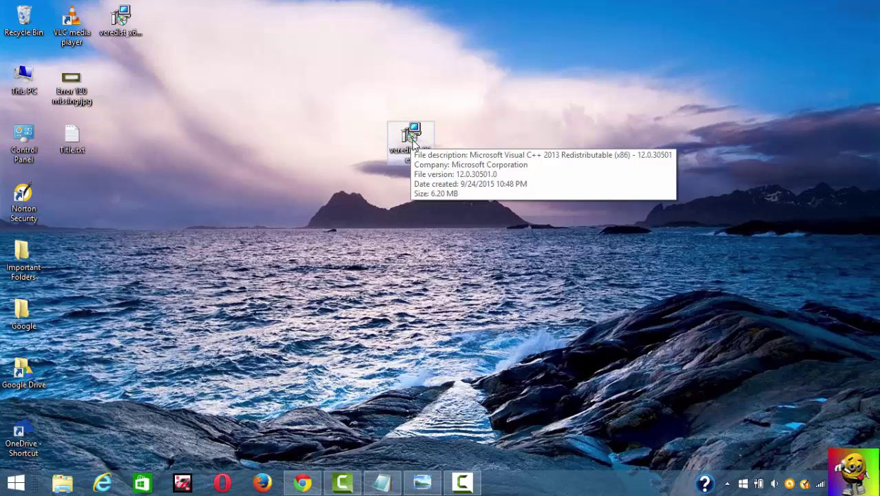
{"action": "double_click", "coordinate": [411, 138]}
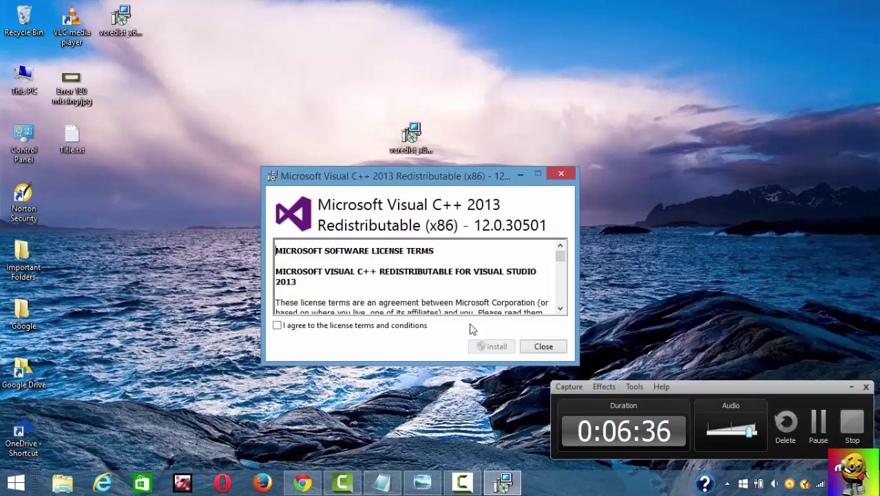
{"action": "left_click", "coordinate": [278, 326]}
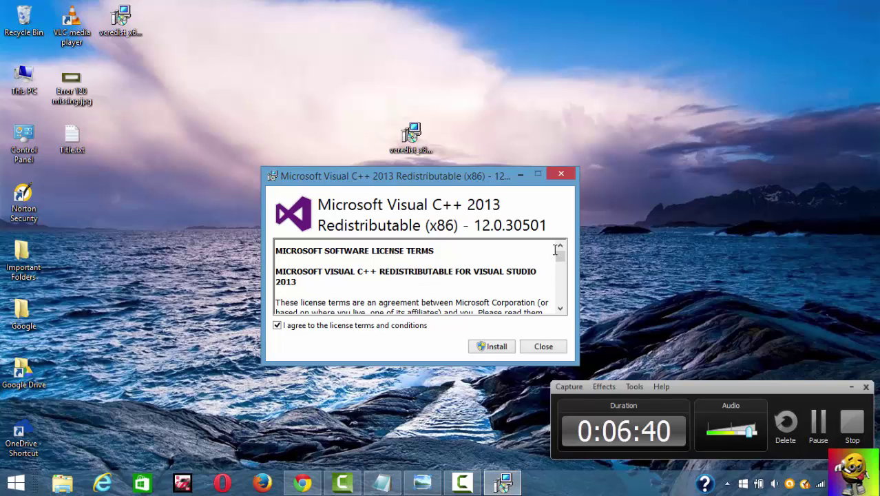
{"action": "left_click_drag", "start_coordinate": [560, 256], "coordinate": [559, 288]}
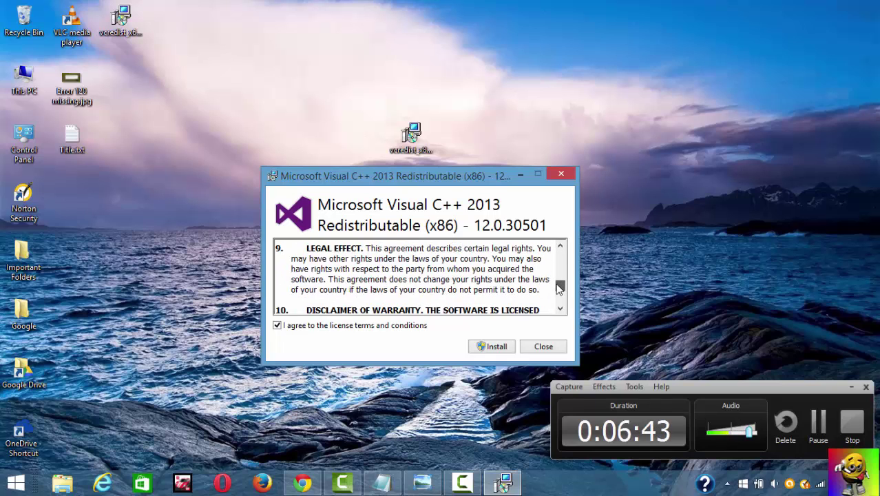
{"action": "left_click", "coordinate": [497, 347]}
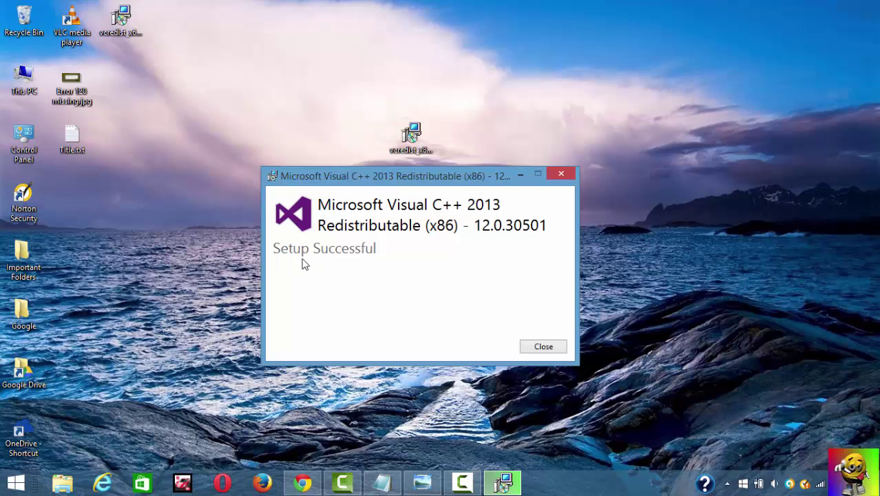
{"action": "left_click", "coordinate": [545, 347]}
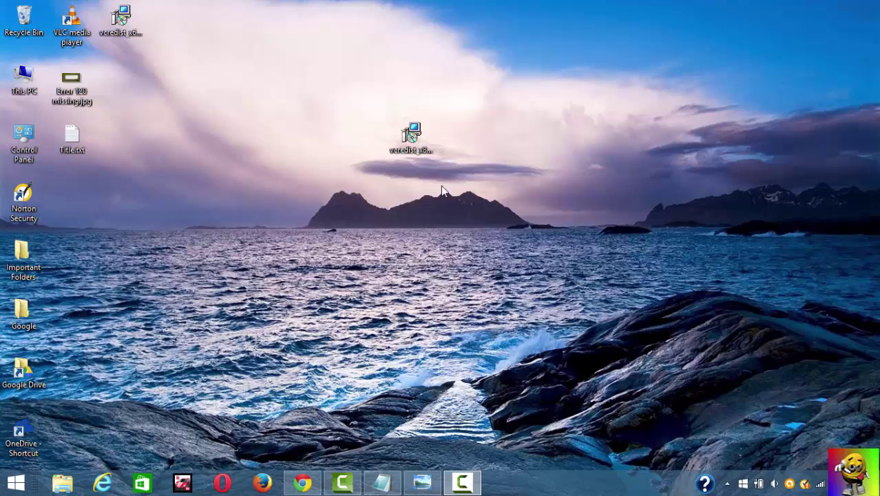
Move the vcredist_x86.exe installer directly below the VLC media player shortcut on the desktop and deselect it.
{"action": "left_click_drag", "start_coordinate": [409, 156], "coordinate": [127, 95]}
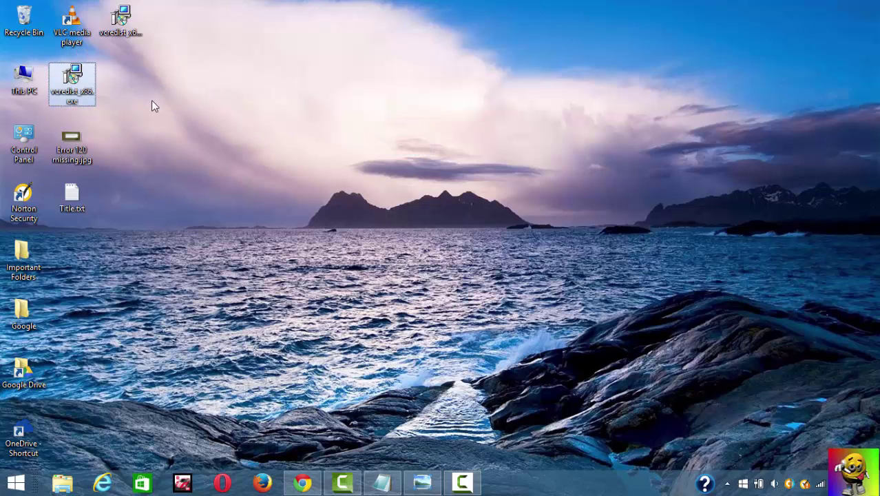
{"action": "left_click", "coordinate": [382, 210]}
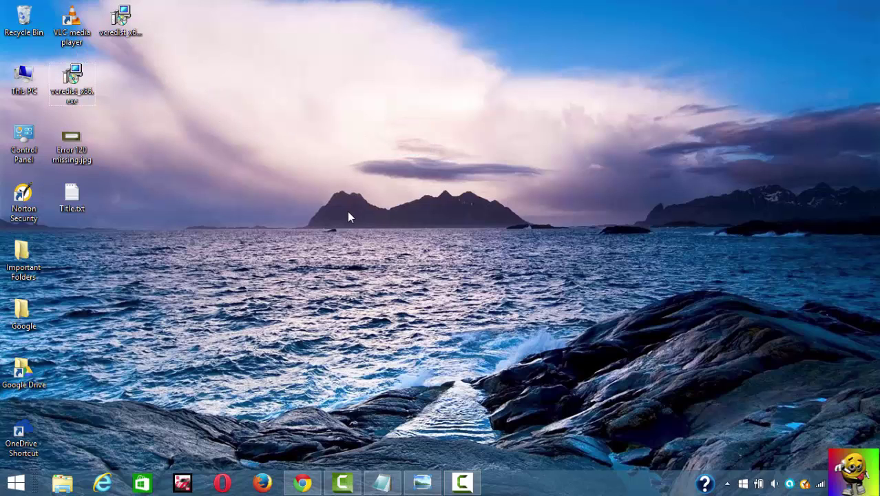
Switch to the Title.txt note in Notepad and review its heading line "How to Fix The Sims 4 Missing DLL msvcp120.dll".
{"action": "left_click", "coordinate": [382, 482]}
{"action": "left_click_drag", "start_coordinate": [260, 77], "coordinate": [499, 92]}
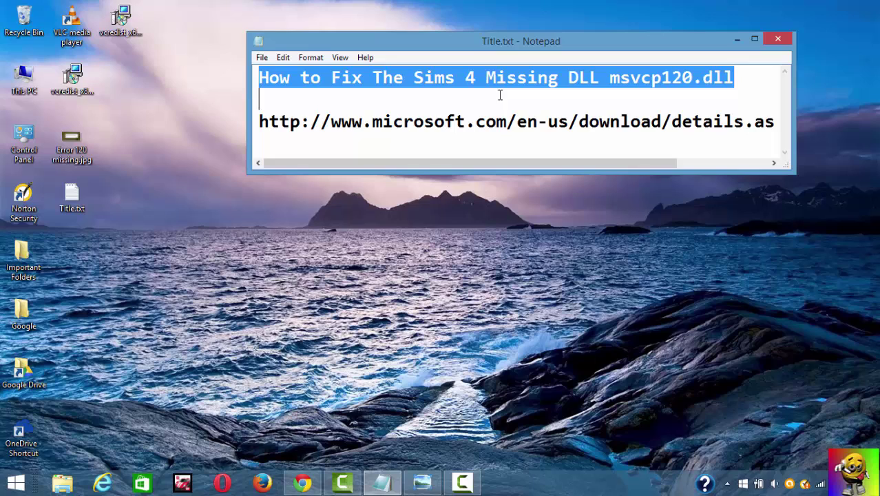
{"action": "left_click", "coordinate": [663, 68]}
{"action": "left_click_drag", "start_coordinate": [748, 84], "coordinate": [260, 88]}
{"action": "left_click", "coordinate": [437, 75]}
{"action": "left_click_drag", "start_coordinate": [734, 78], "coordinate": [380, 79]}
{"action": "left_click_drag", "start_coordinate": [268, 90], "coordinate": [255, 78]}
{"action": "left_click", "coordinate": [373, 82]}
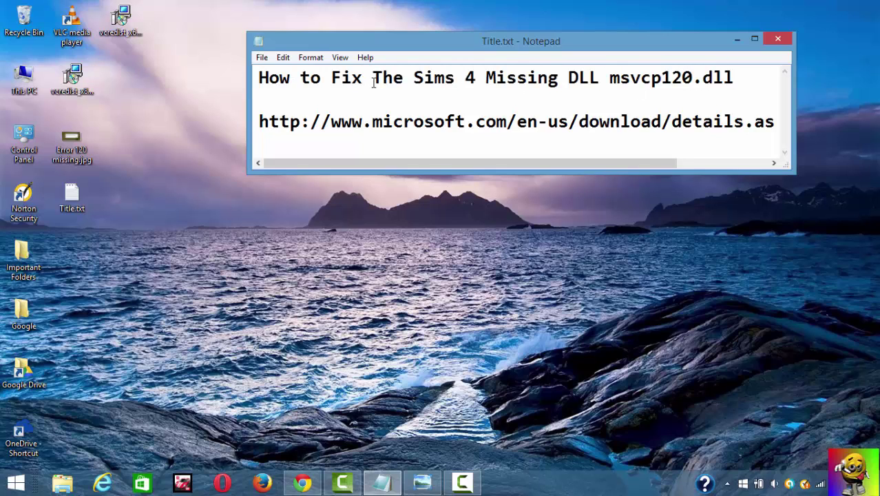